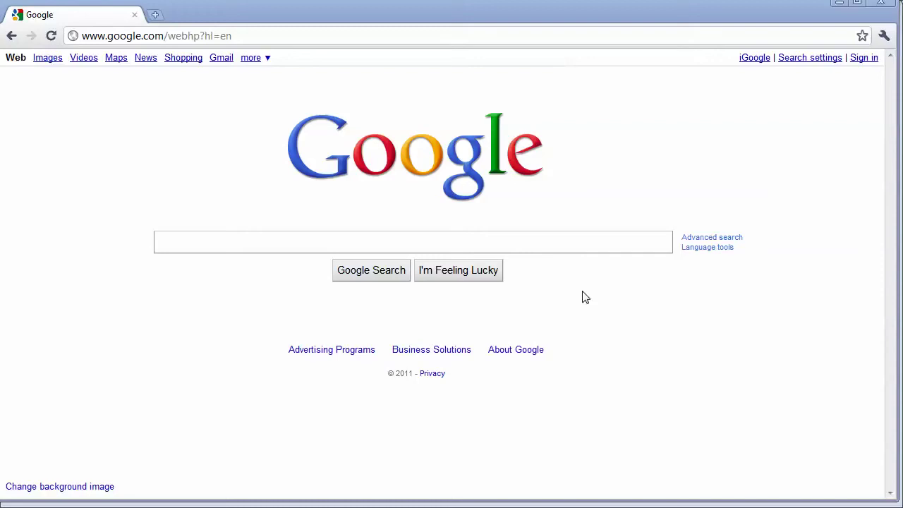
Search the web for "how to change a tire"
left_click(576, 240)
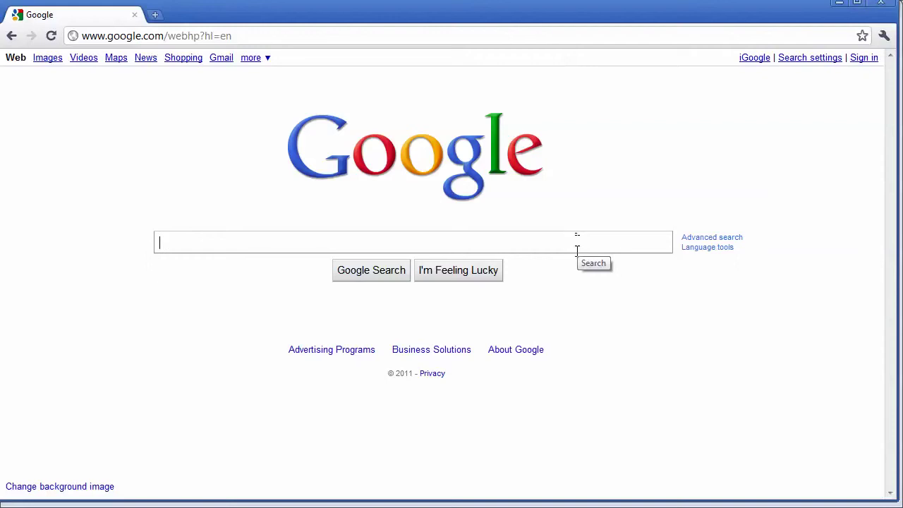
type("how to chang")
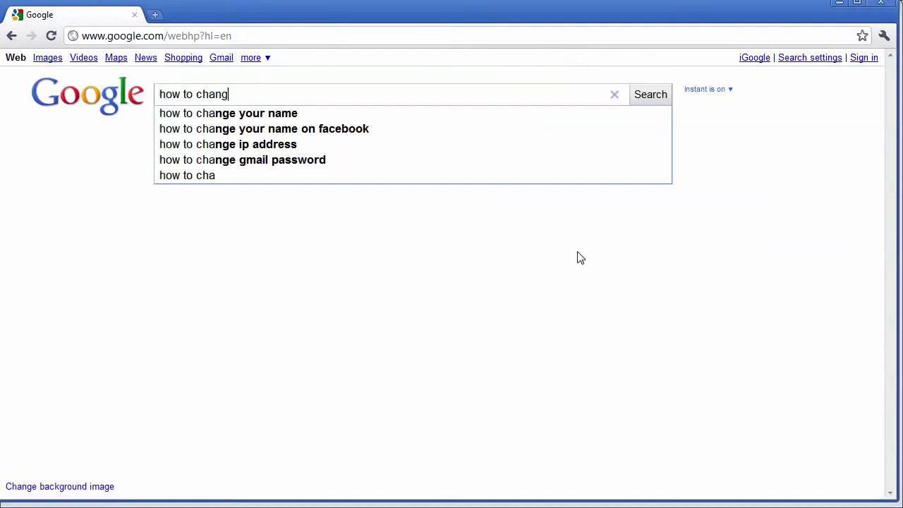
type("e a tire")
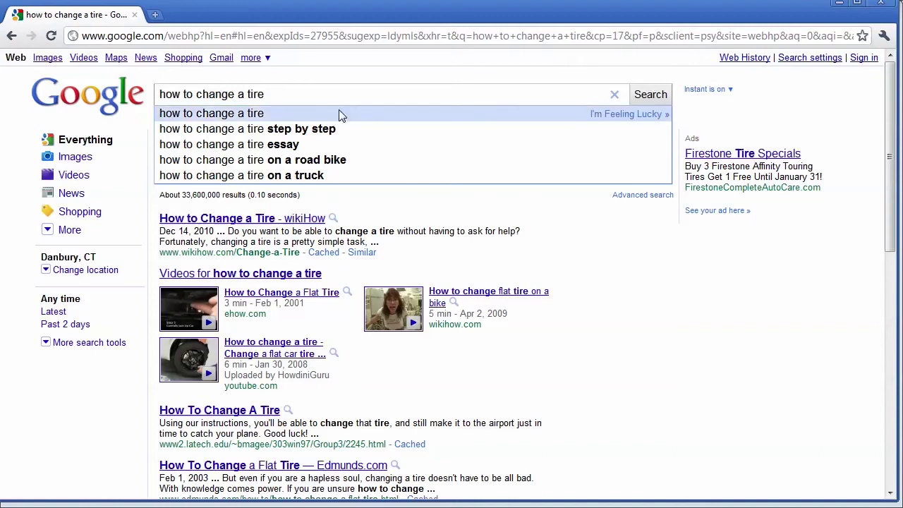
Restrict the tire search to PowerPoint files by adding "filetype:ppt" to the query and run it
type("fi")
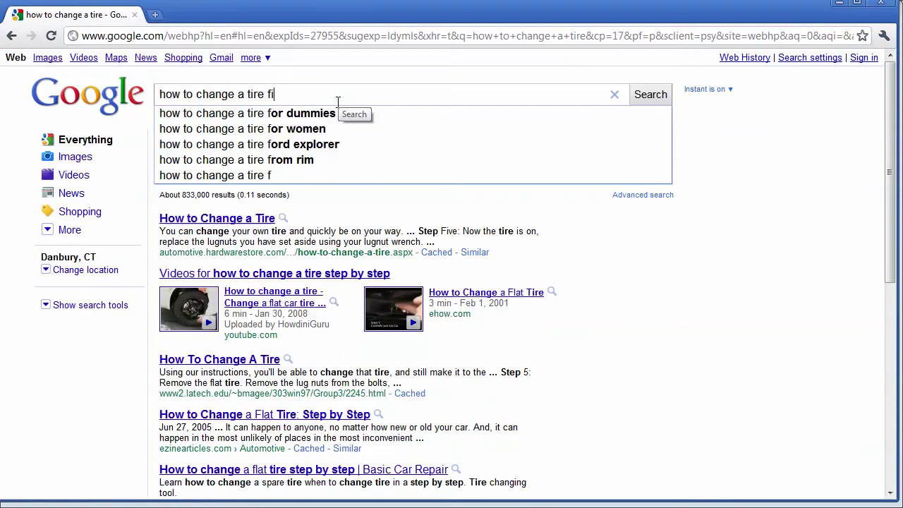
type("letype")
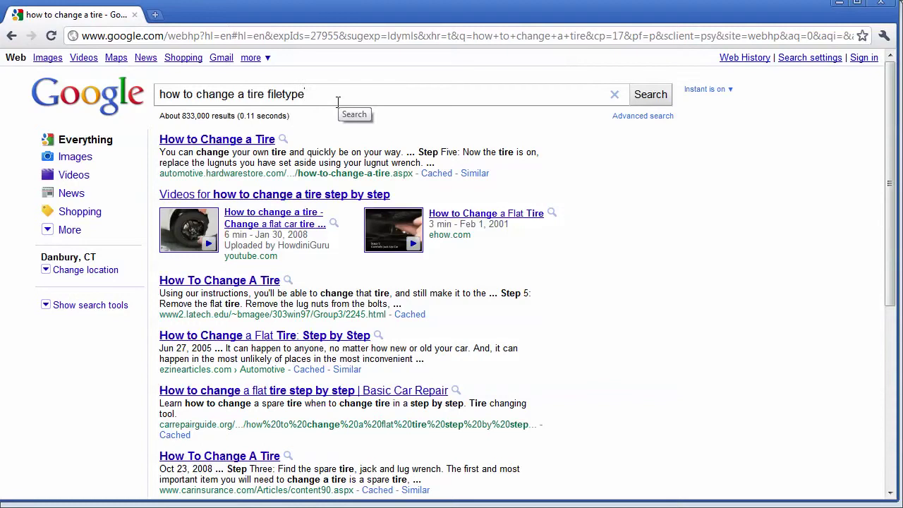
type(":ppt")
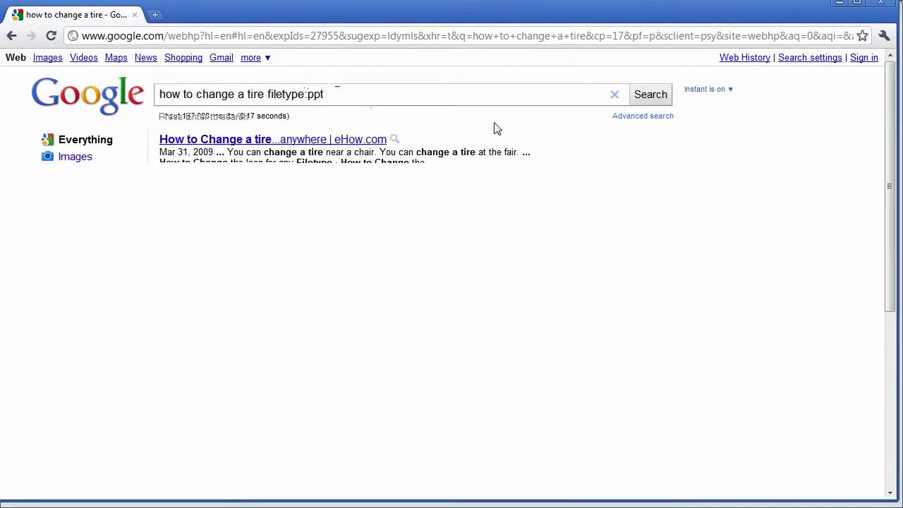
left_click(658, 98)
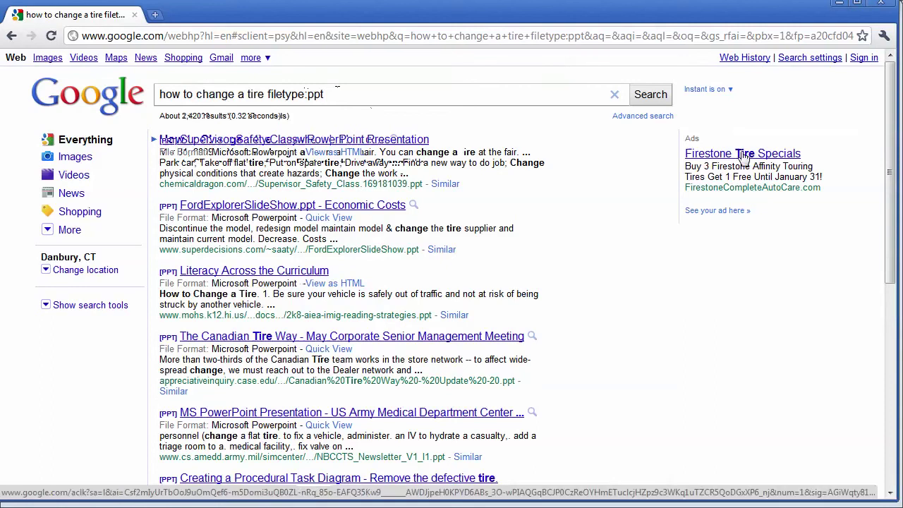
mouse_move(881, 141)
left_mouse_down()
mouse_move(895, 318)
mouse_move(874, 137)
left_mouse_up()
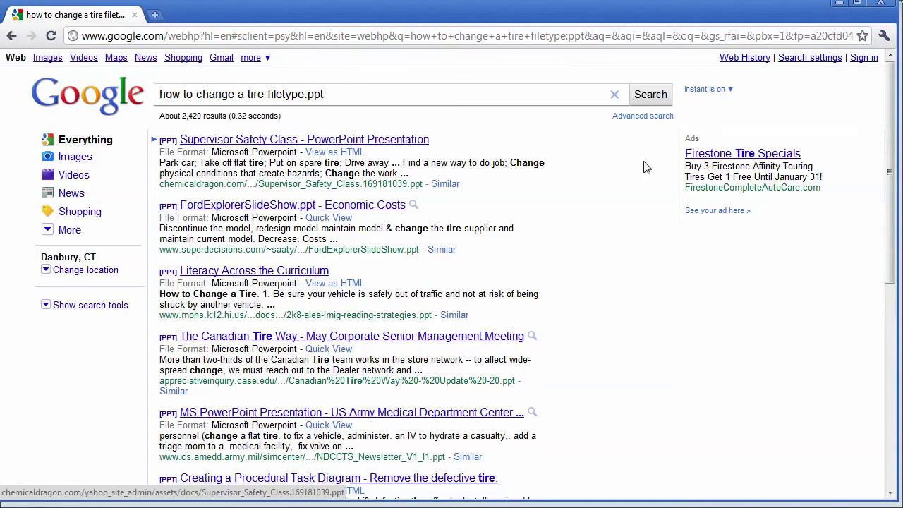
Replace the whole query with "photoshop shortcut keys" and run the search
left_click(353, 96)
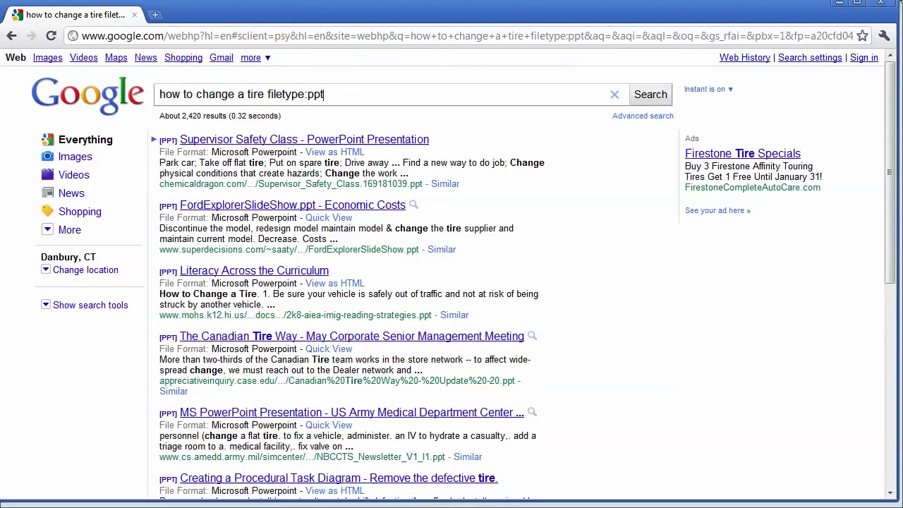
left_click_drag(323, 94, 23, 99)
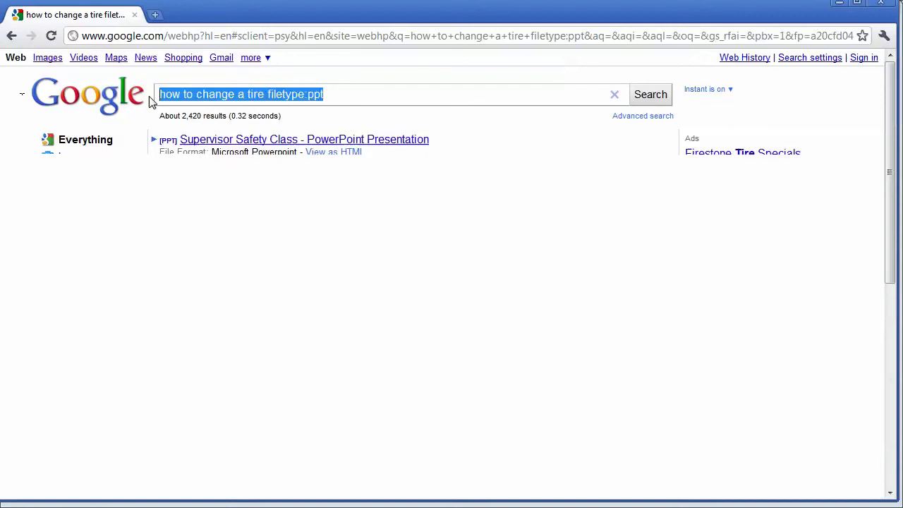
type("photoshop")
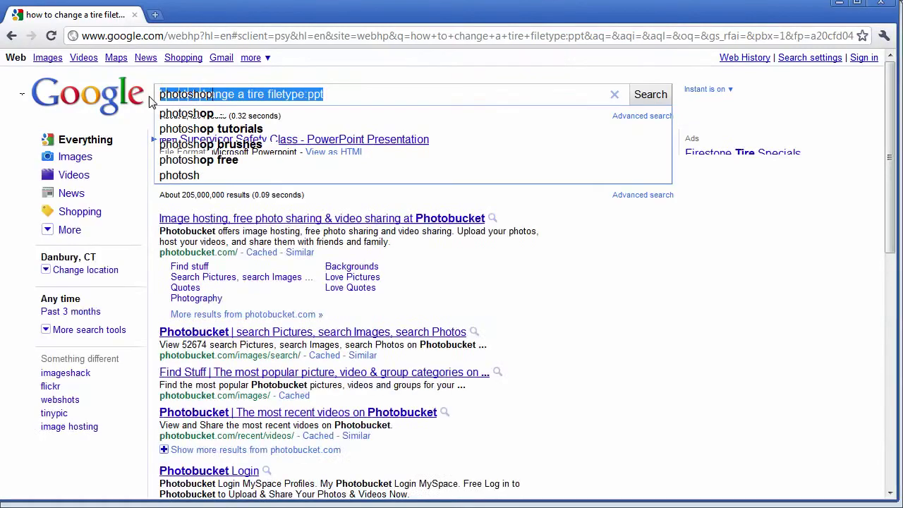
type(" shortcuts")
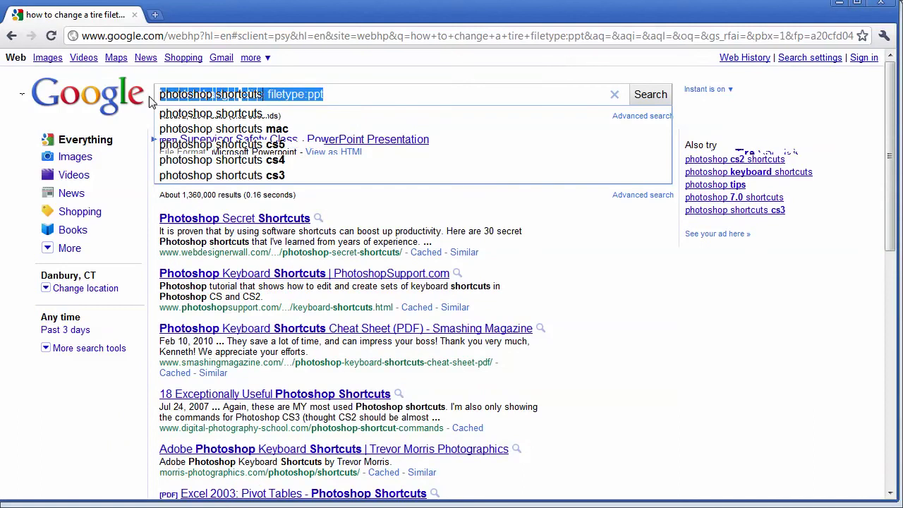
key("BackSpace")
type("key")
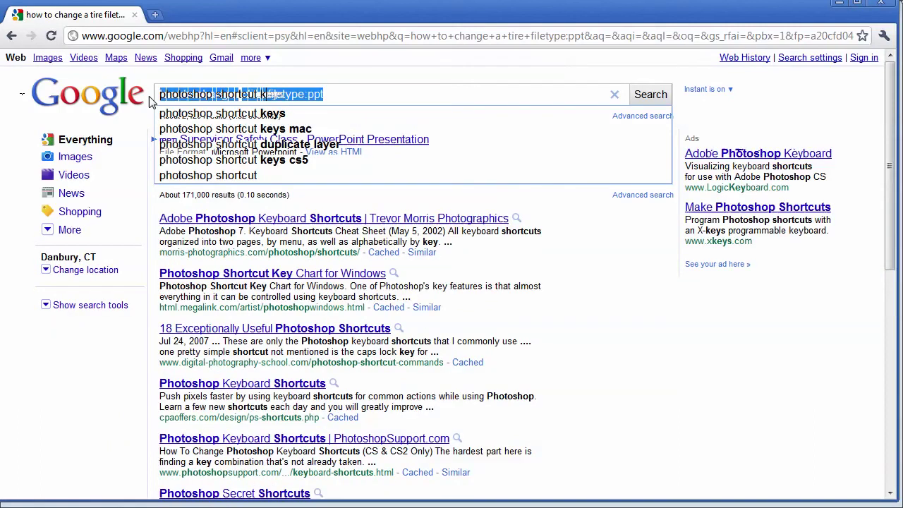
type("s")
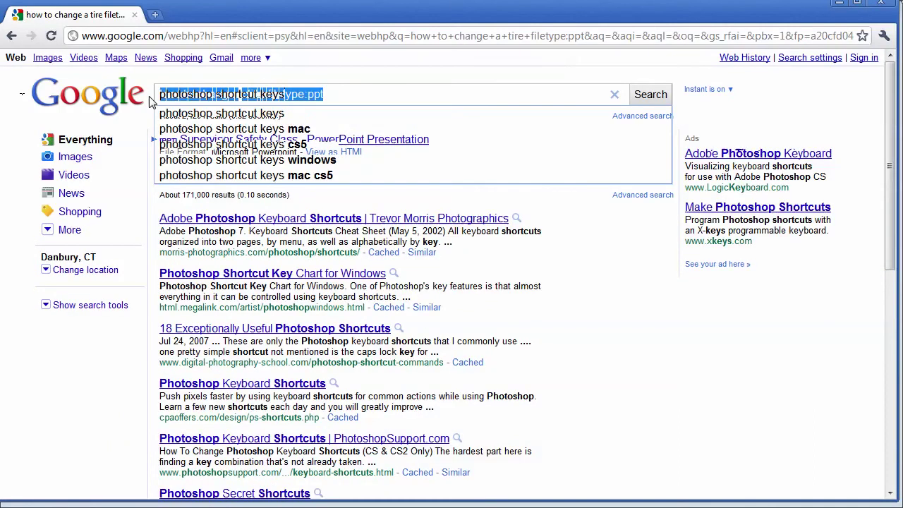
key("Return")
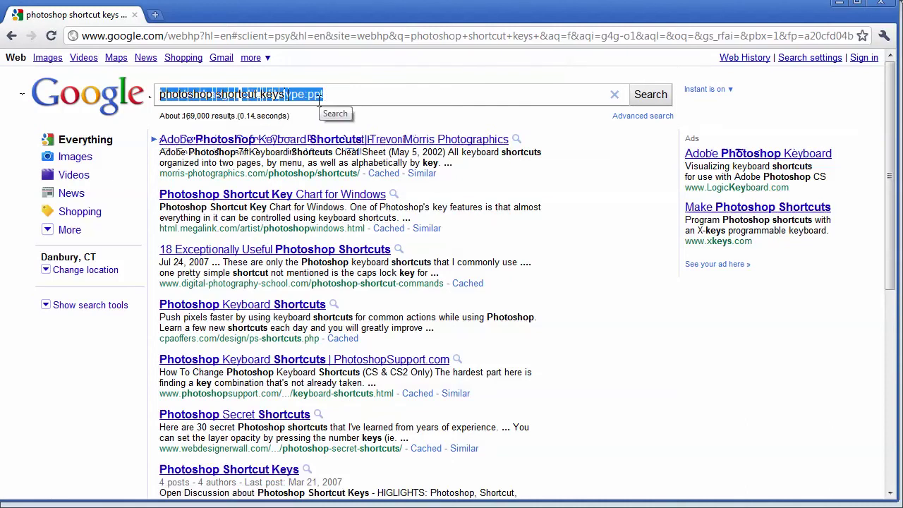
Limit the Photoshop search to PDF files by adding "filetype:pdf" to the query and run it
type("type:pp")
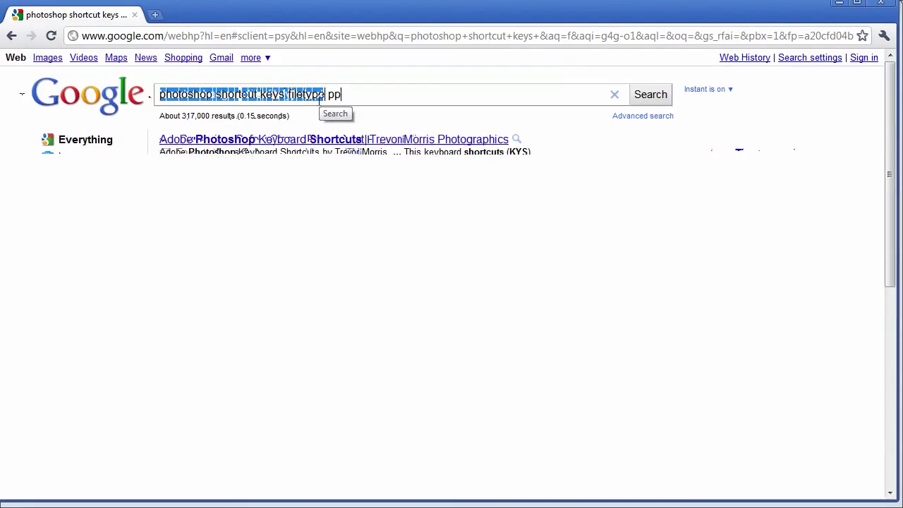
key("BackSpace")
type("df")
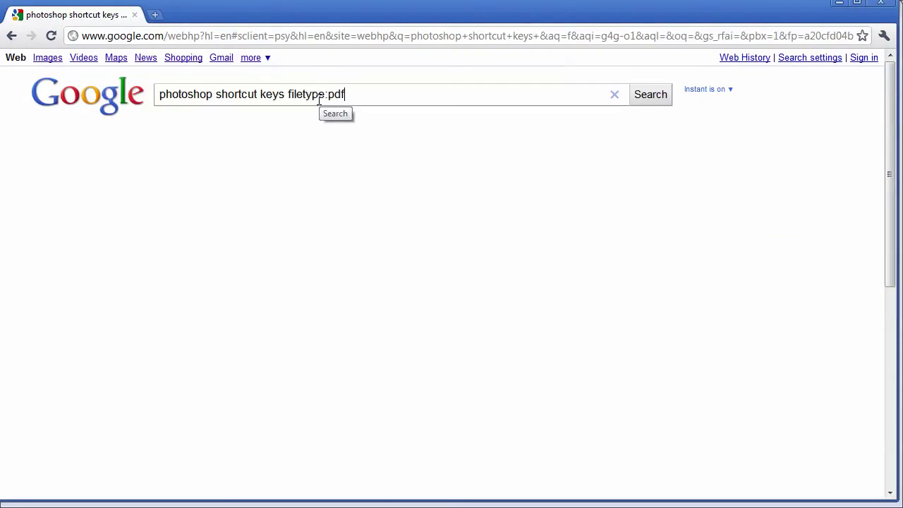
left_click(652, 100)
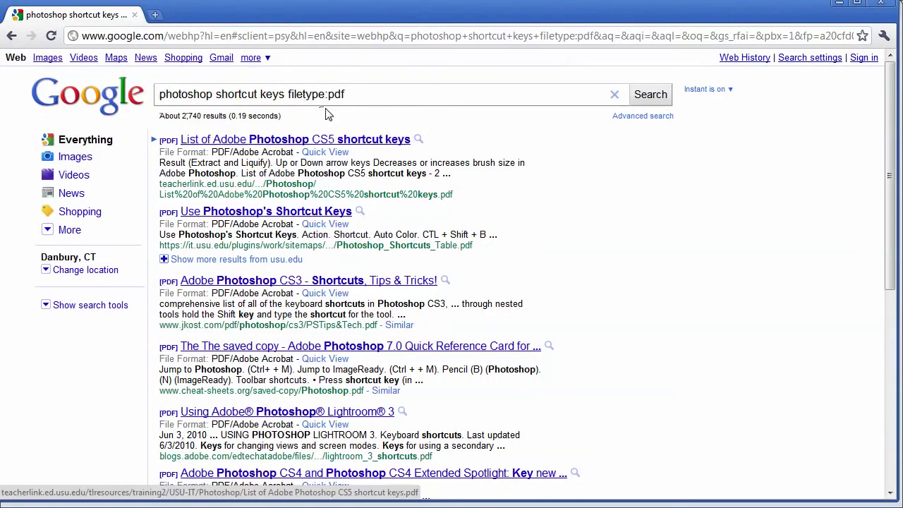
View the PDF result "List of Adobe Photoshop CS5 shortcut keys" and return to the search results
left_click(376, 147)
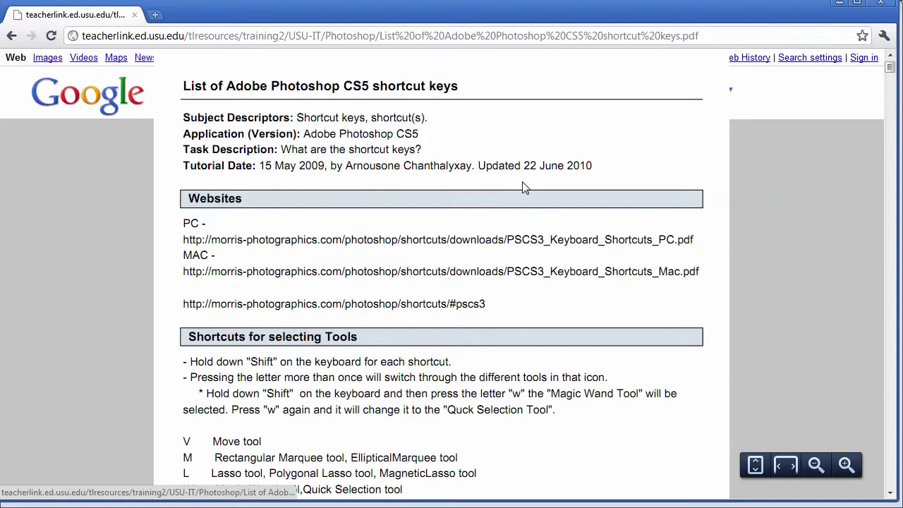
left_click_drag(890, 66, 862, 77)
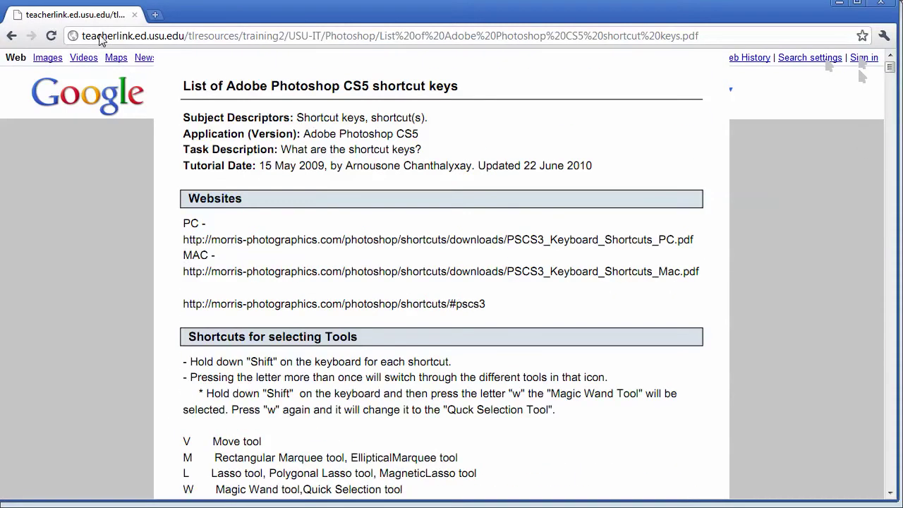
left_click(12, 36)
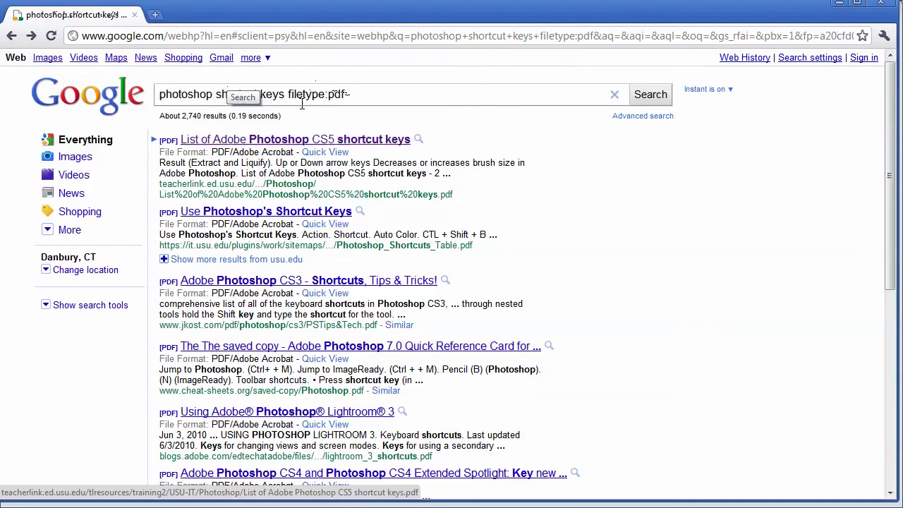
Open the advanced search page for this query and examine the available file type options, leaving the selection as is
left_click(672, 119)
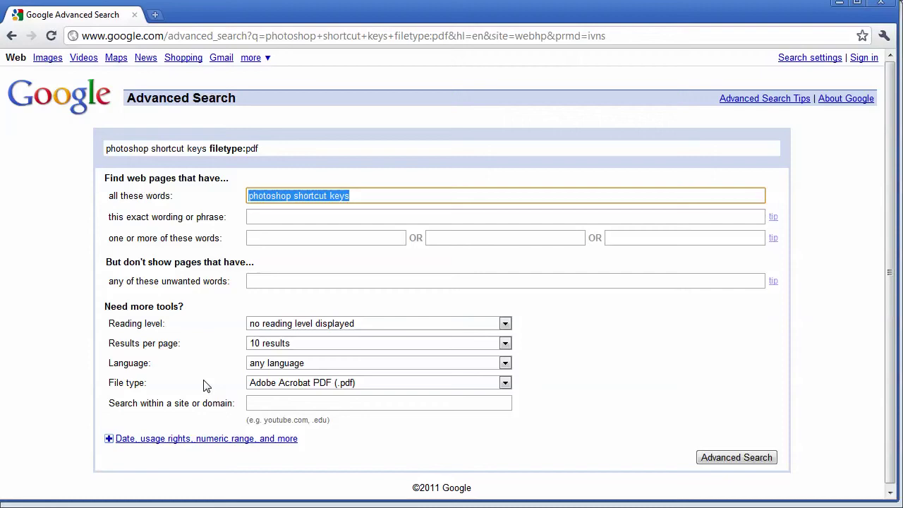
left_click(349, 385)
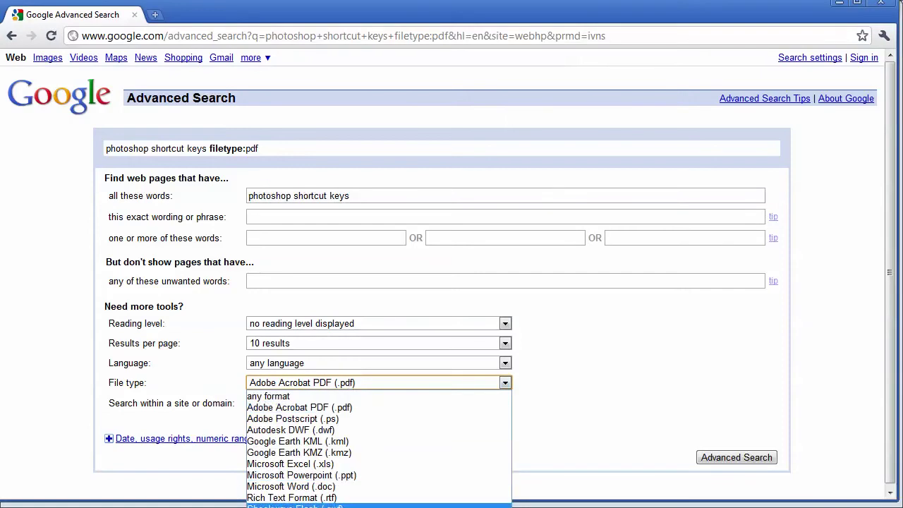
left_click(695, 352)
scroll(891, 180, "down", 1)
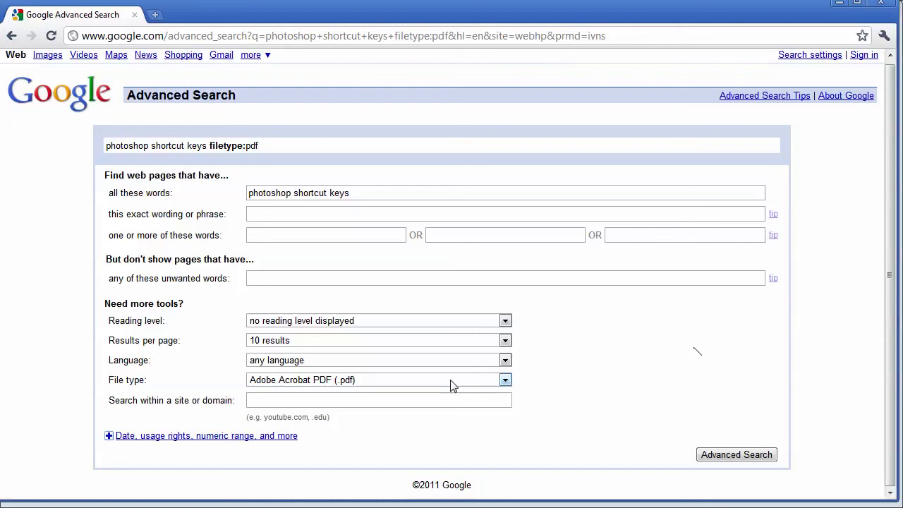
left_click_drag(891, 283, 890, 241)
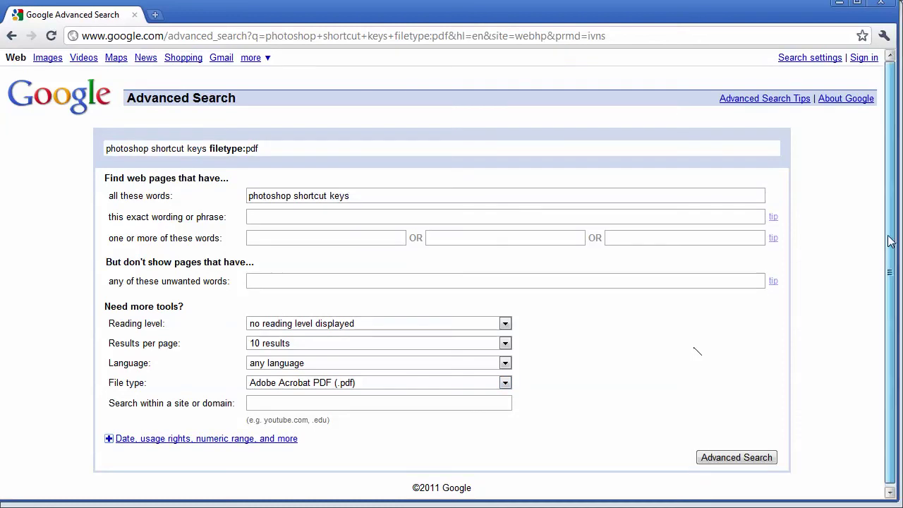